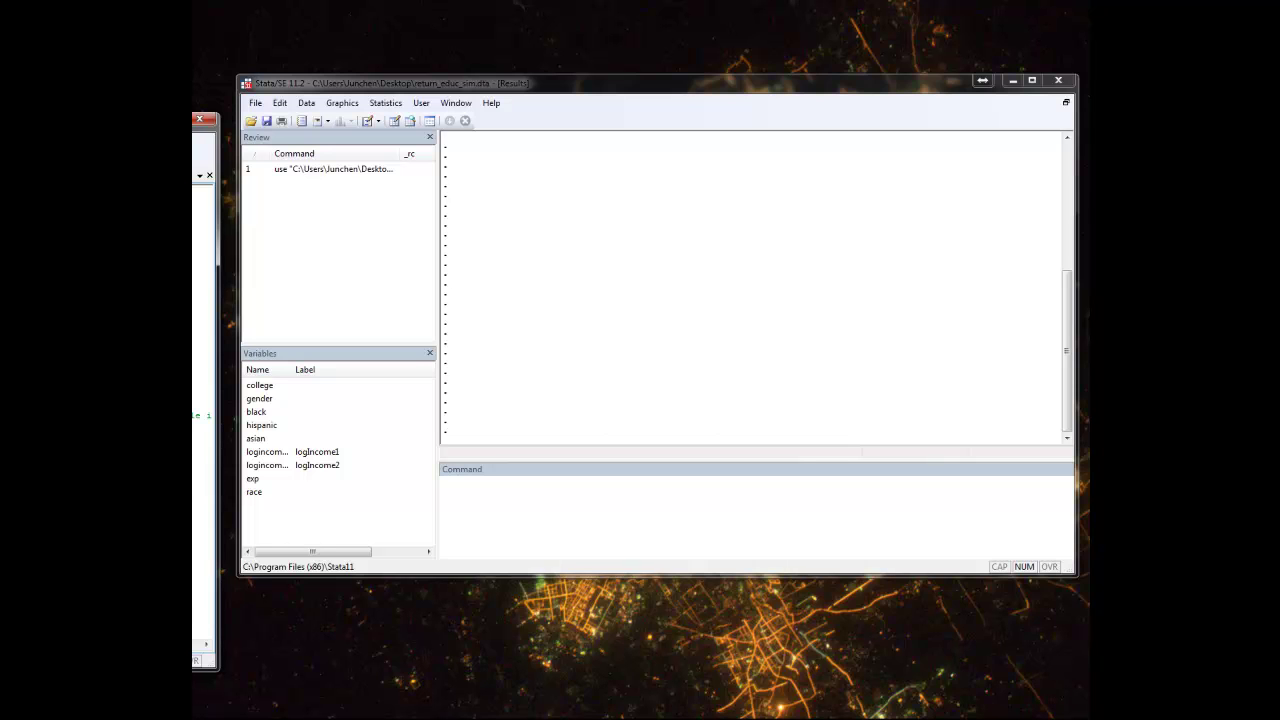
Step: Run xi:reg logincome2 i.gender, giving _Igender_1 .1247631, and highlight the i. prefix in the command
{"action": "key", "text": "ctrl+d"}
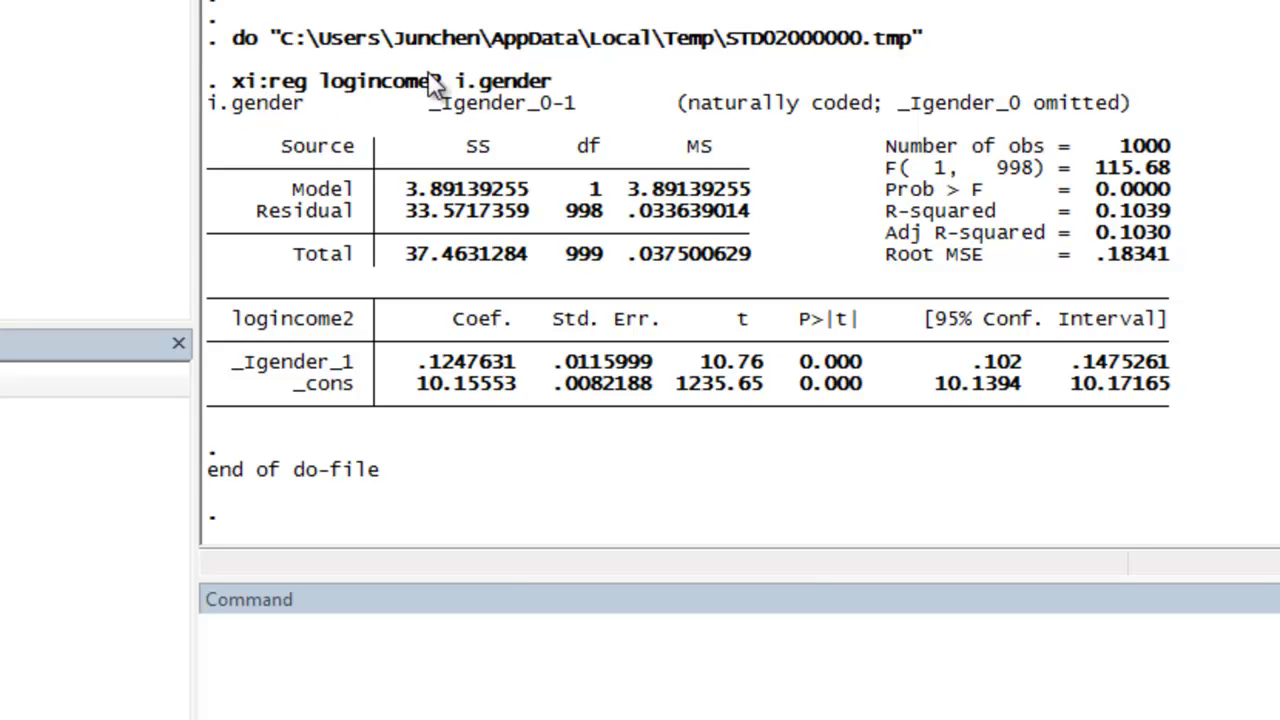
{"action": "left_click_drag", "start_coordinate": [452, 81], "coordinate": [476, 86]}
{"action": "left_click", "coordinate": [484, 152]}
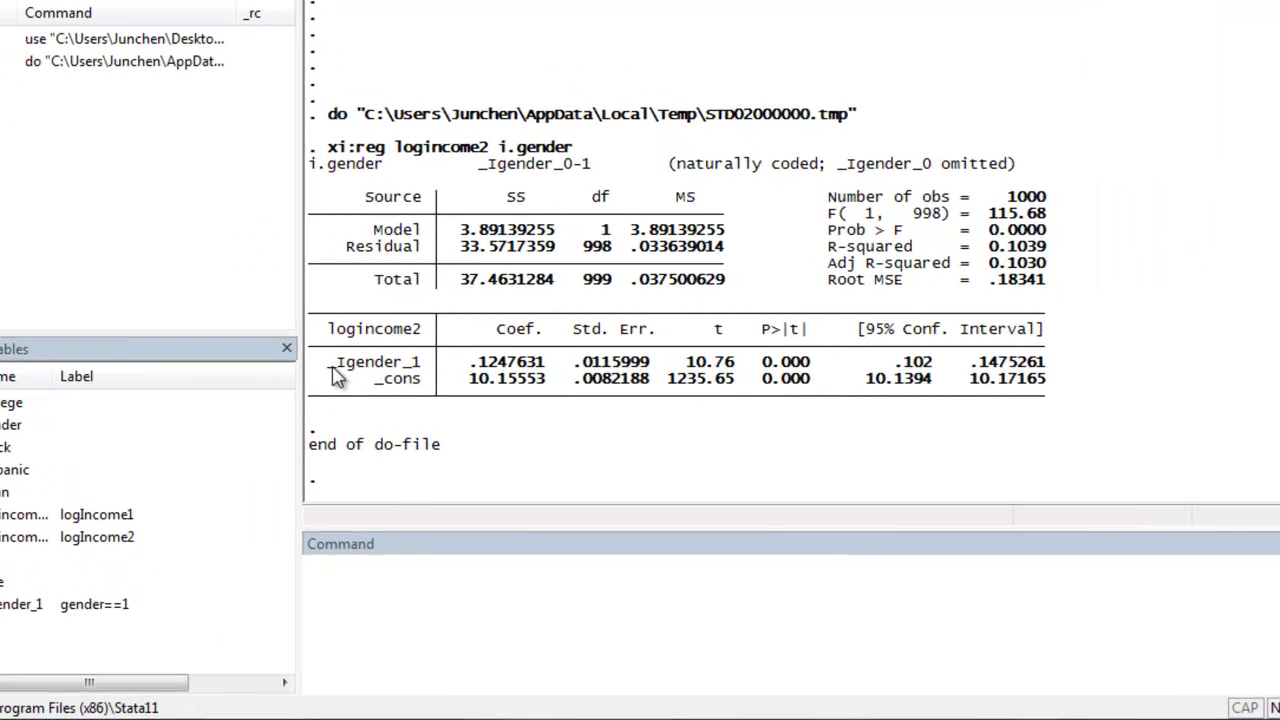
{"action": "left_click_drag", "start_coordinate": [459, 371], "coordinate": [466, 370]}
{"action": "left_click", "coordinate": [347, 377]}
{"action": "left_click_drag", "start_coordinate": [347, 371], "coordinate": [397, 370]}
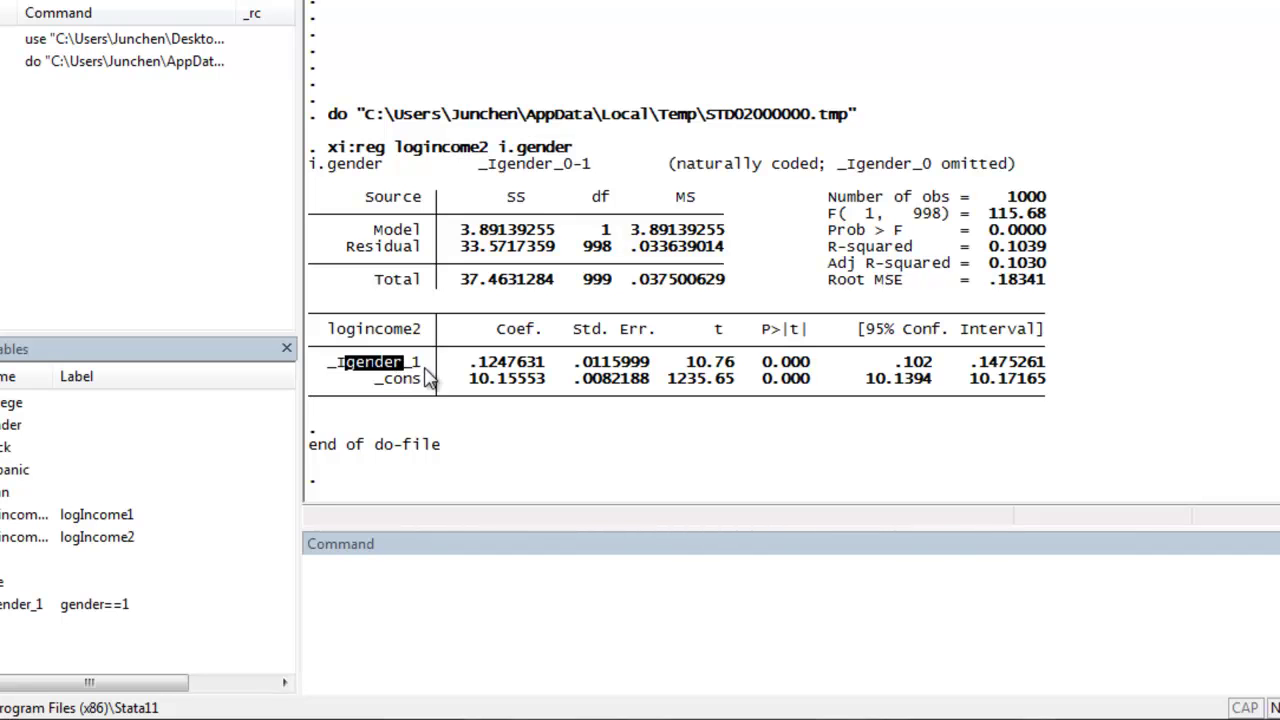
{"action": "left_click_drag", "start_coordinate": [428, 370], "coordinate": [419, 368]}
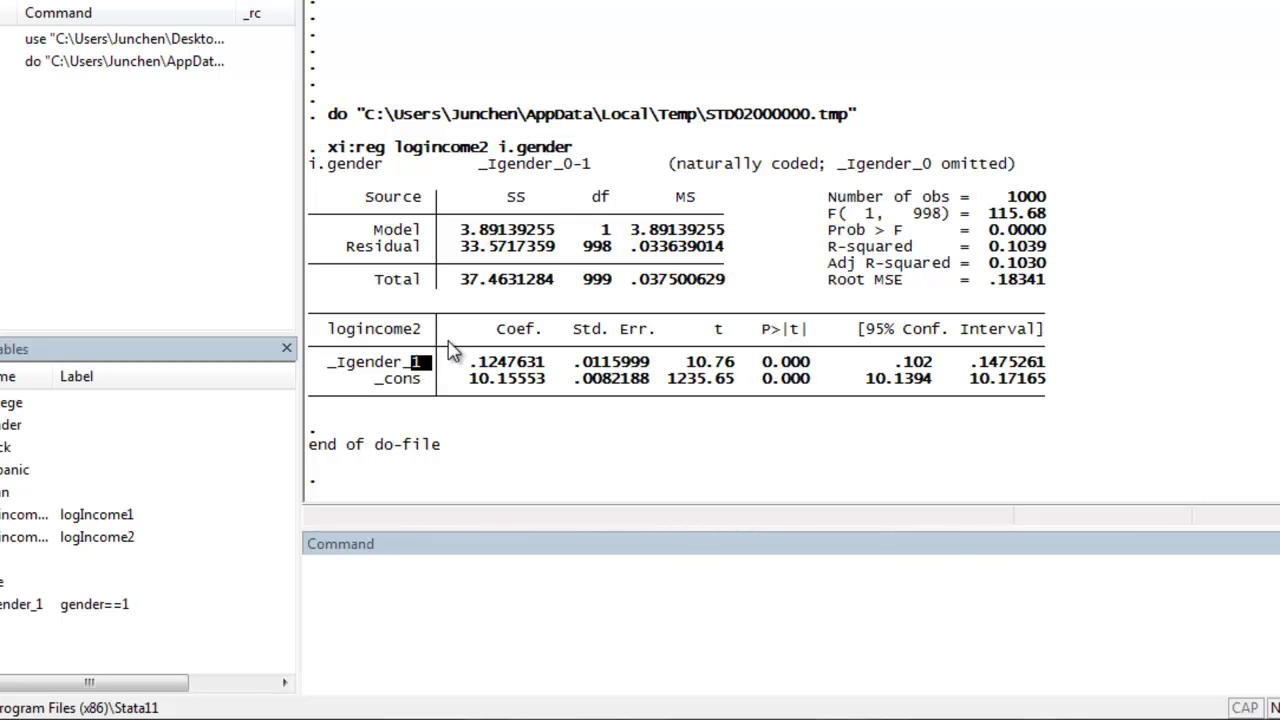
{"action": "left_click", "coordinate": [482, 368]}
{"action": "left_click_drag", "start_coordinate": [482, 368], "coordinate": [550, 368]}
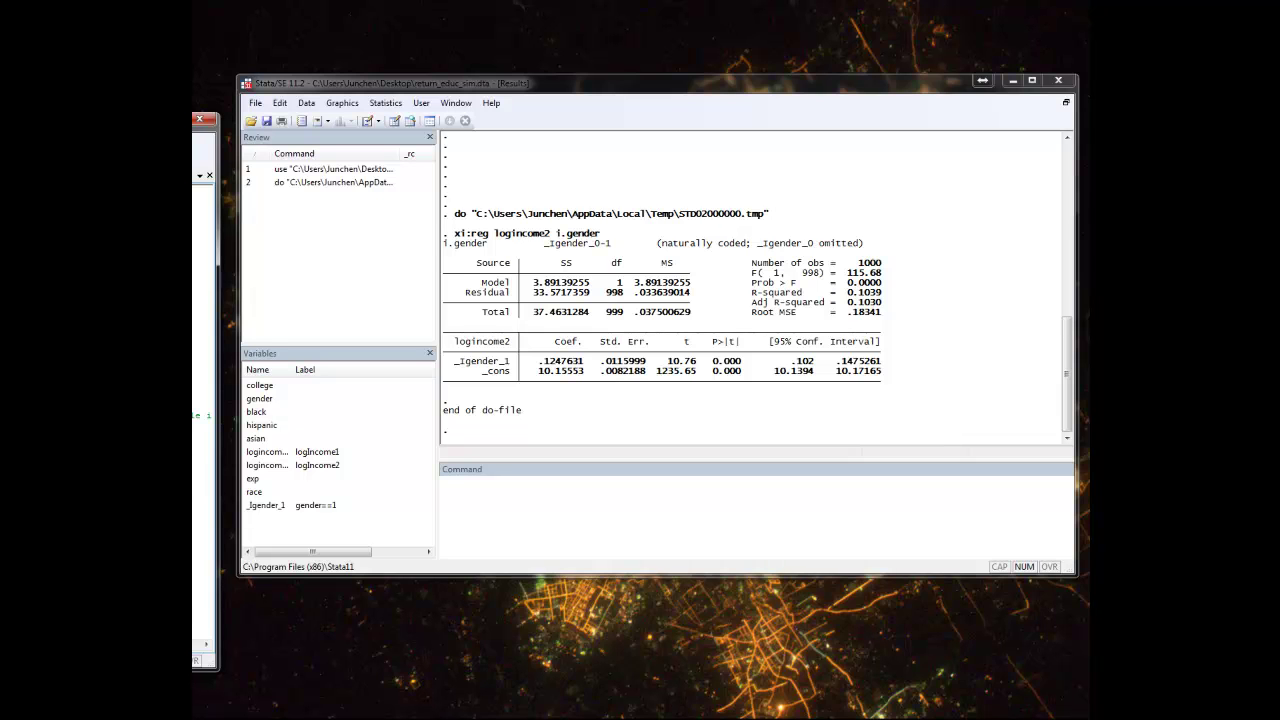
Step: Run xi:reg logincome2 i.race, producing _Irace_2 through _Irace_4 with race 1 omitted
{"action": "key", "text": "ctrl+d"}
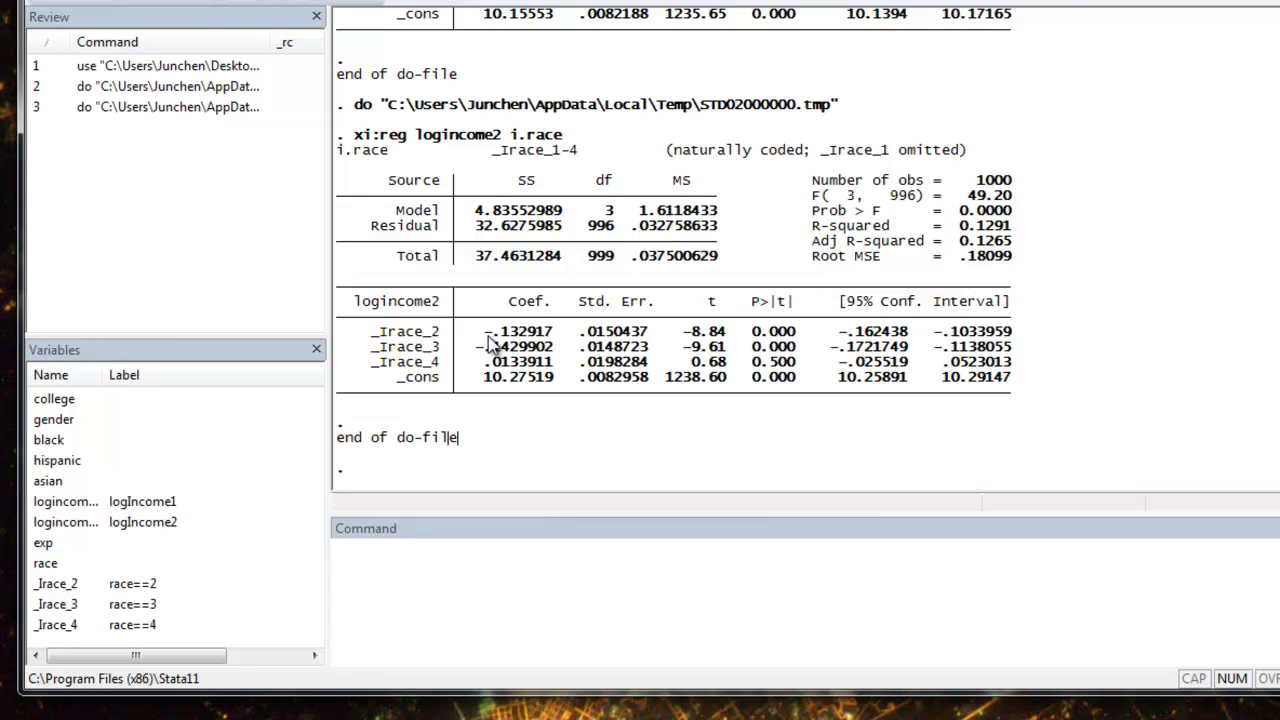
Step: Highlight the _Irace_2 coefficient -.132917, its term name, and the constant 10.27519 in the race output
{"action": "left_click_drag", "start_coordinate": [486, 334], "coordinate": [563, 340]}
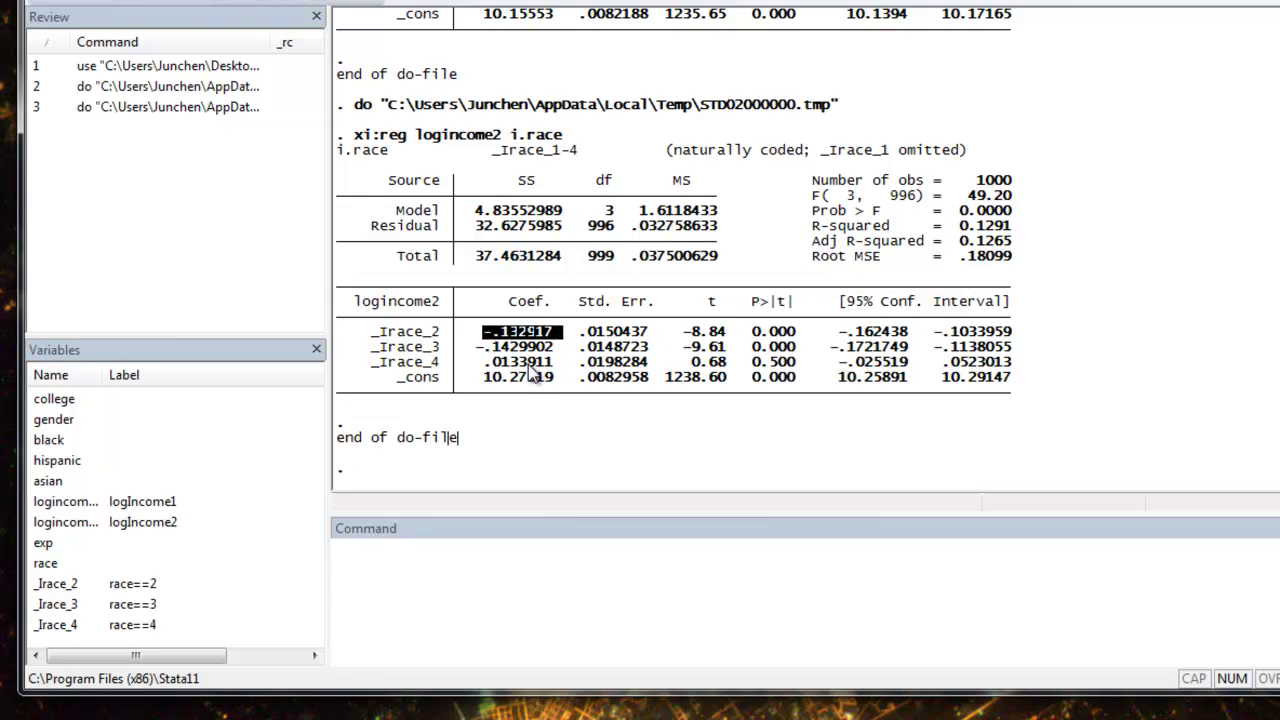
{"action": "left_click_drag", "start_coordinate": [450, 334], "coordinate": [370, 336]}
{"action": "left_click_drag", "start_coordinate": [484, 379], "coordinate": [548, 390]}
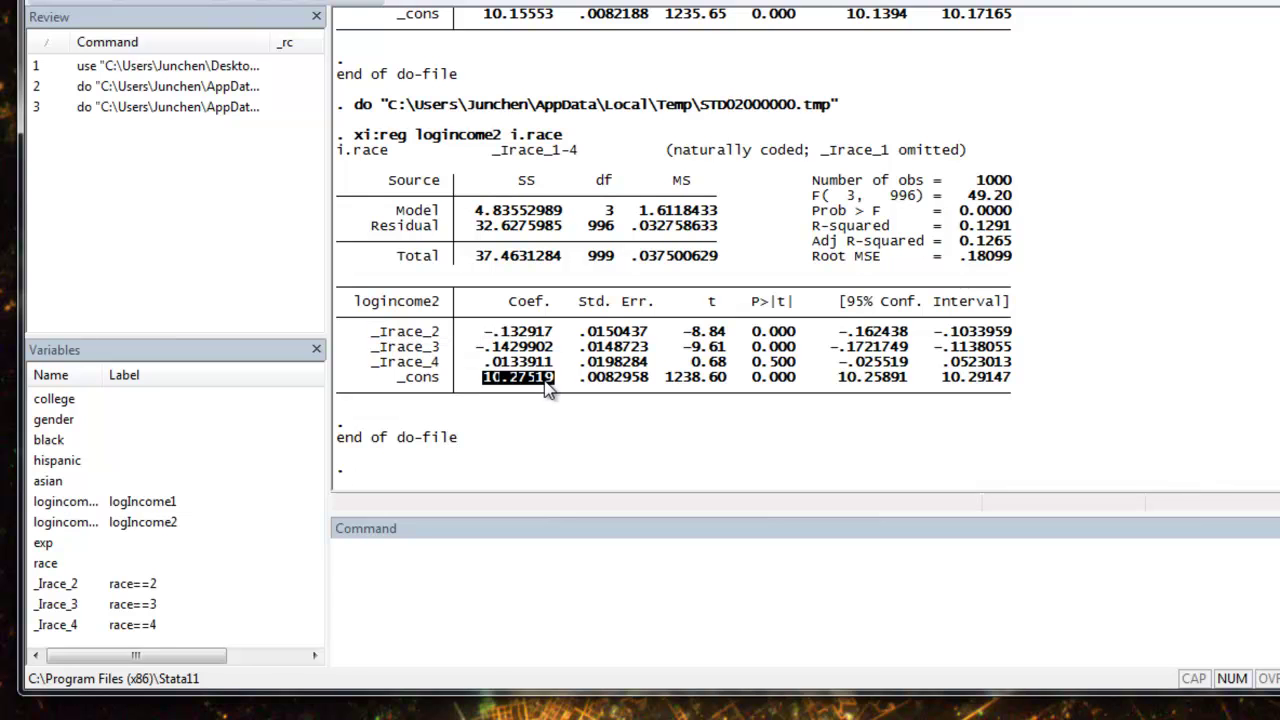
{"action": "left_click", "coordinate": [482, 345]}
{"action": "left_click_drag", "start_coordinate": [481, 332], "coordinate": [550, 342]}
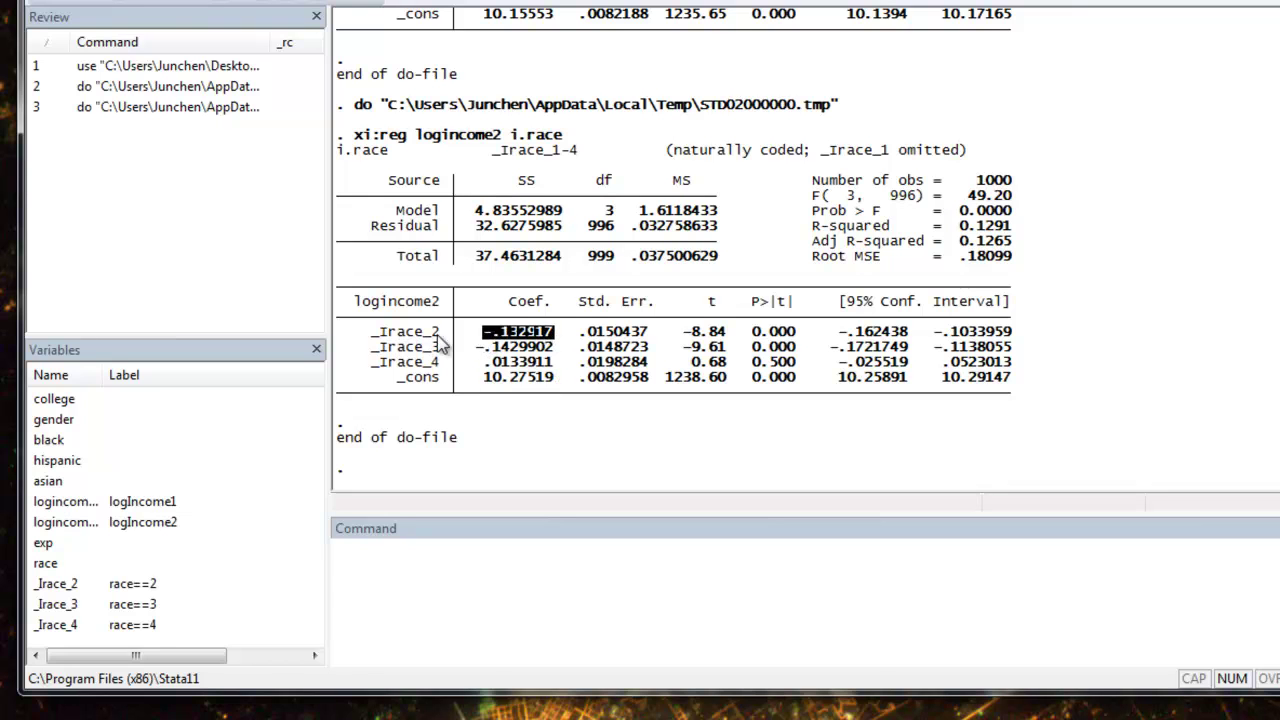
{"action": "left_click", "coordinate": [559, 343]}
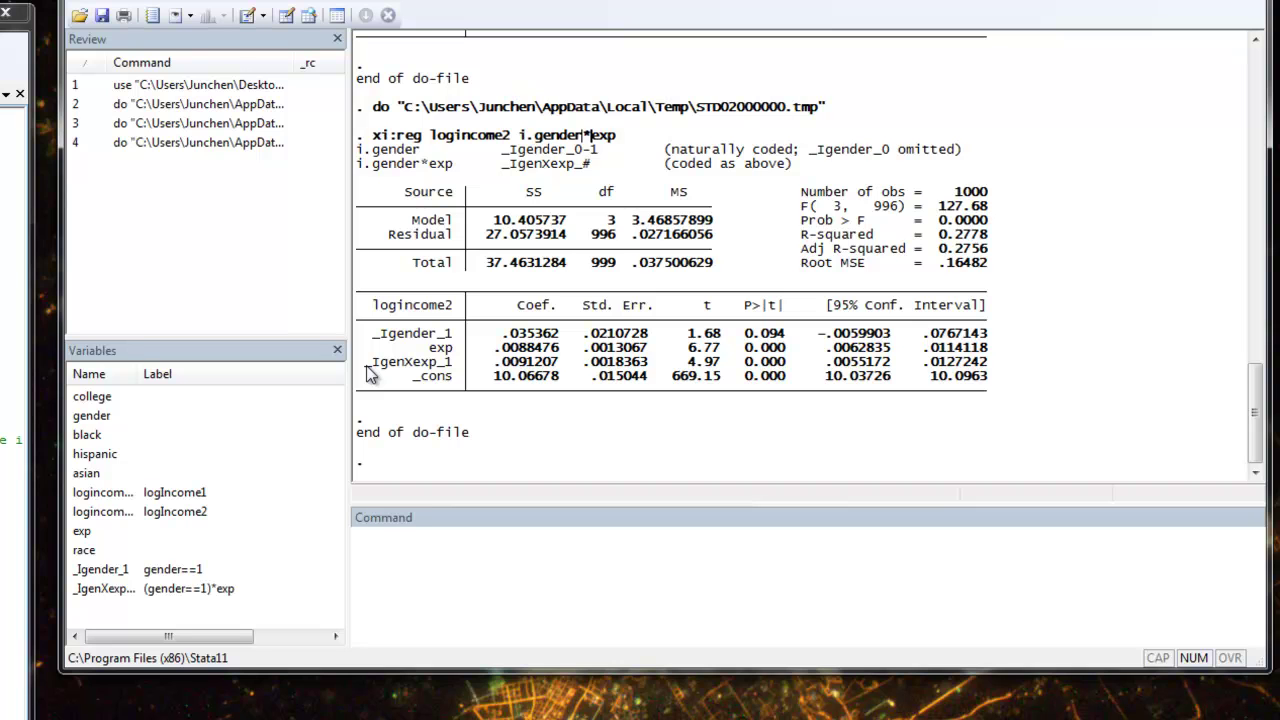
{"action": "left_click_drag", "start_coordinate": [370, 373], "coordinate": [455, 370]}
{"action": "left_click", "coordinate": [452, 372]}
{"action": "left_click_drag", "start_coordinate": [376, 372], "coordinate": [401, 369]}
{"action": "left_click", "coordinate": [408, 372]}
{"action": "mouse_move", "coordinate": [410, 368]}
{"action": "left_mouse_down"}
{"action": "mouse_move", "coordinate": [458, 366]}
{"action": "mouse_move", "coordinate": [434, 362]}
{"action": "left_mouse_up"}
{"action": "left_click", "coordinate": [433, 368]}
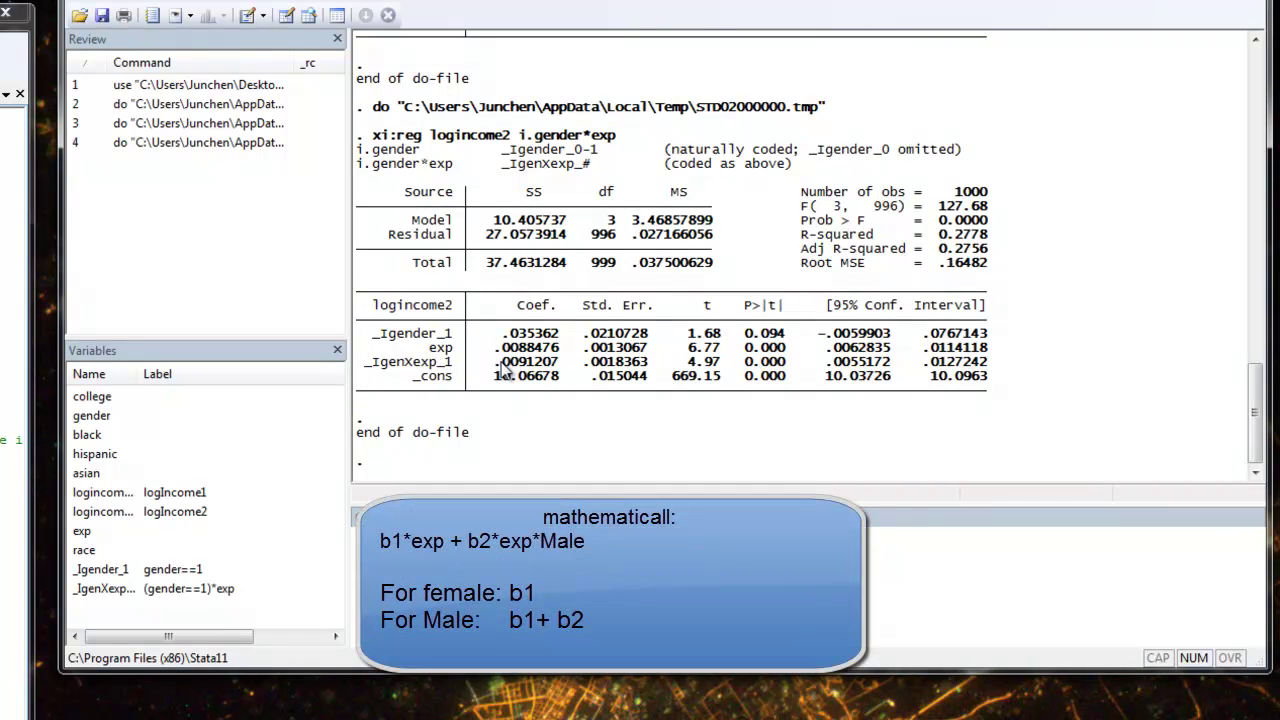
Step: Highlight the gender-by-experience interaction coefficient .0091207 in the Results window
{"action": "left_click_drag", "start_coordinate": [500, 362], "coordinate": [562, 372]}
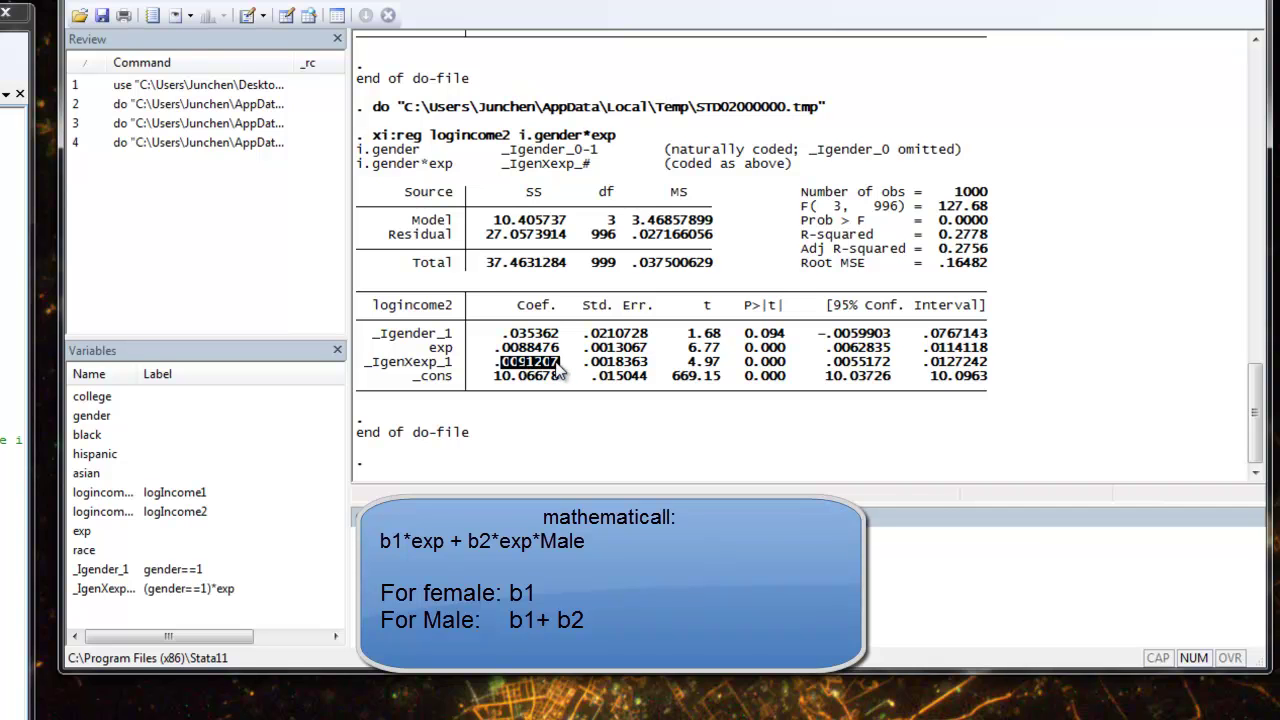
{"action": "left_click", "coordinate": [560, 370]}
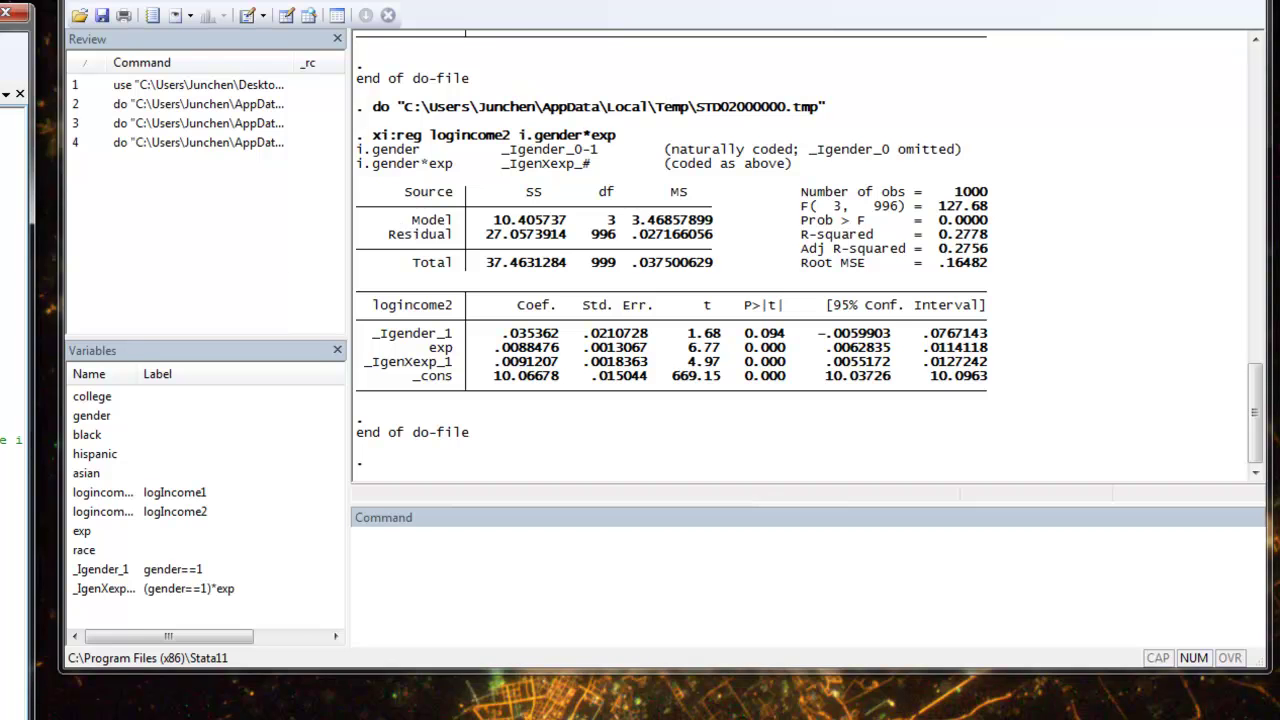
Step: Run xi:reg logincome2 i.race*i.gender and highlight the _IracXge~2_1 and _IracXge~4_1 interaction terms
{"action": "key", "text": "ctrl+d"}
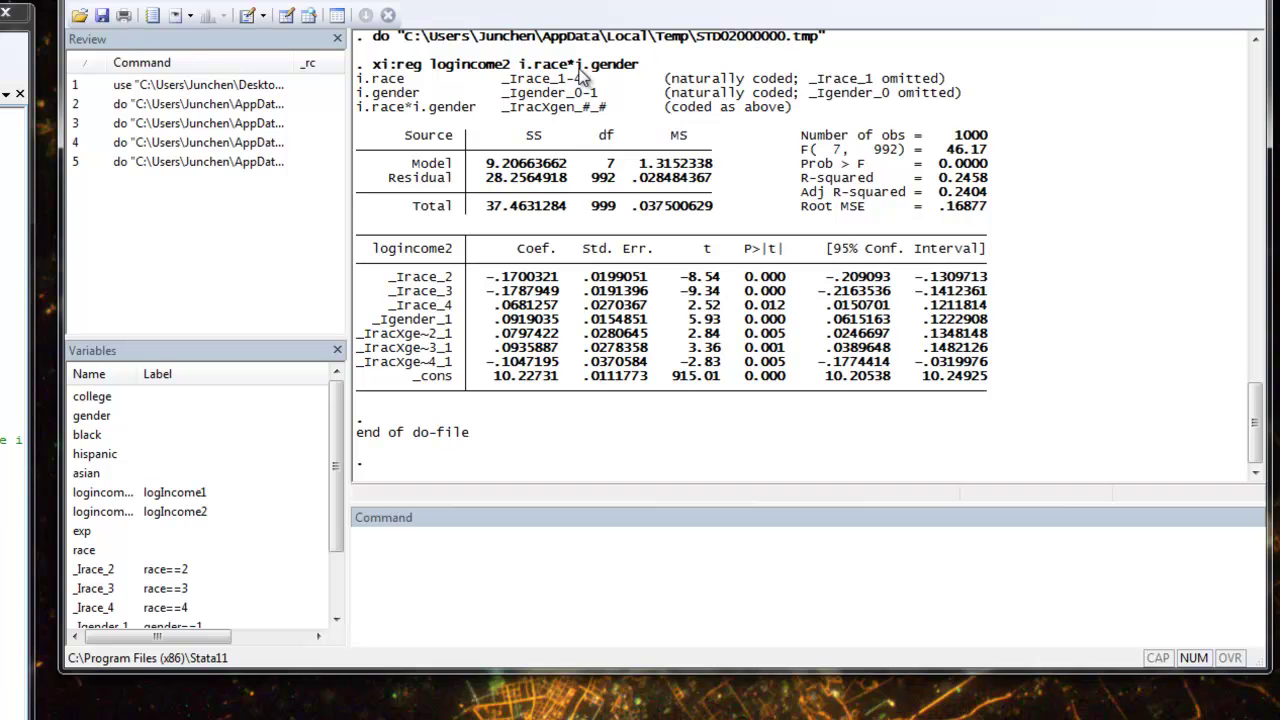
{"action": "mouse_move", "coordinate": [573, 66]}
{"action": "left_mouse_down"}
{"action": "mouse_move", "coordinate": [586, 74]}
{"action": "mouse_move", "coordinate": [533, 70]}
{"action": "mouse_move", "coordinate": [588, 70]}
{"action": "left_mouse_up"}
{"action": "left_click_drag", "start_coordinate": [364, 333], "coordinate": [448, 335]}
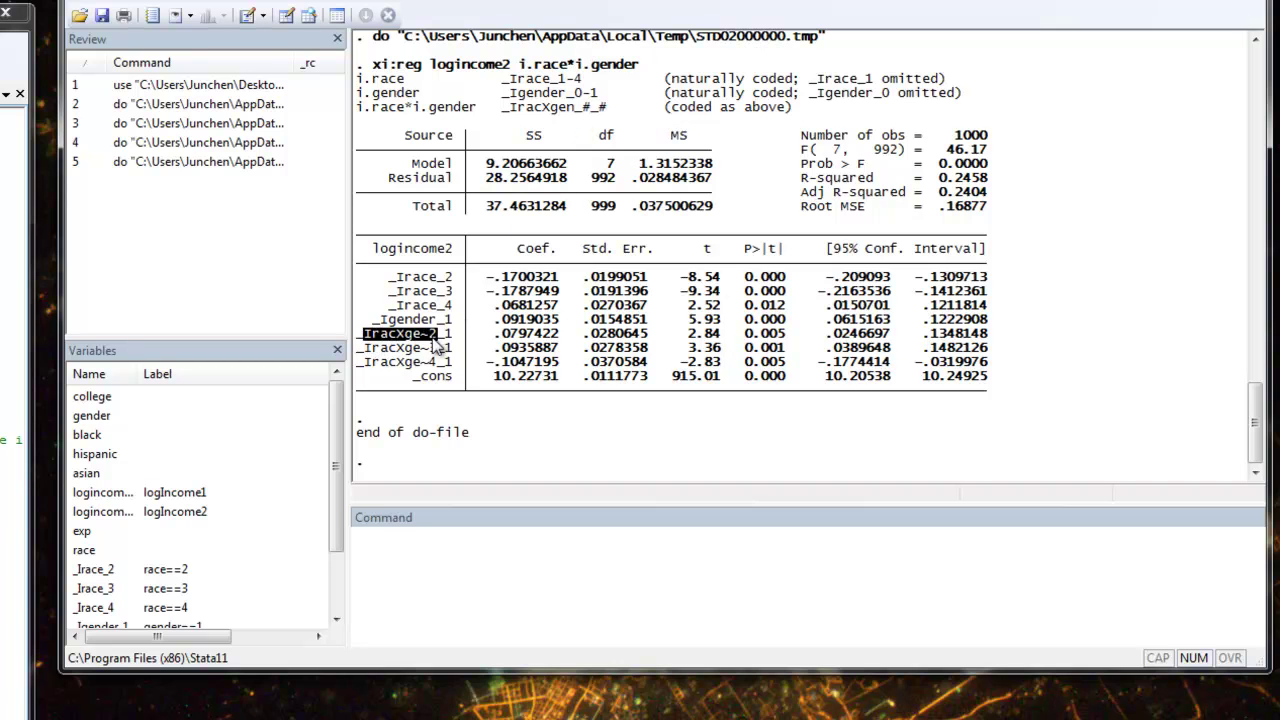
{"action": "left_click", "coordinate": [372, 357]}
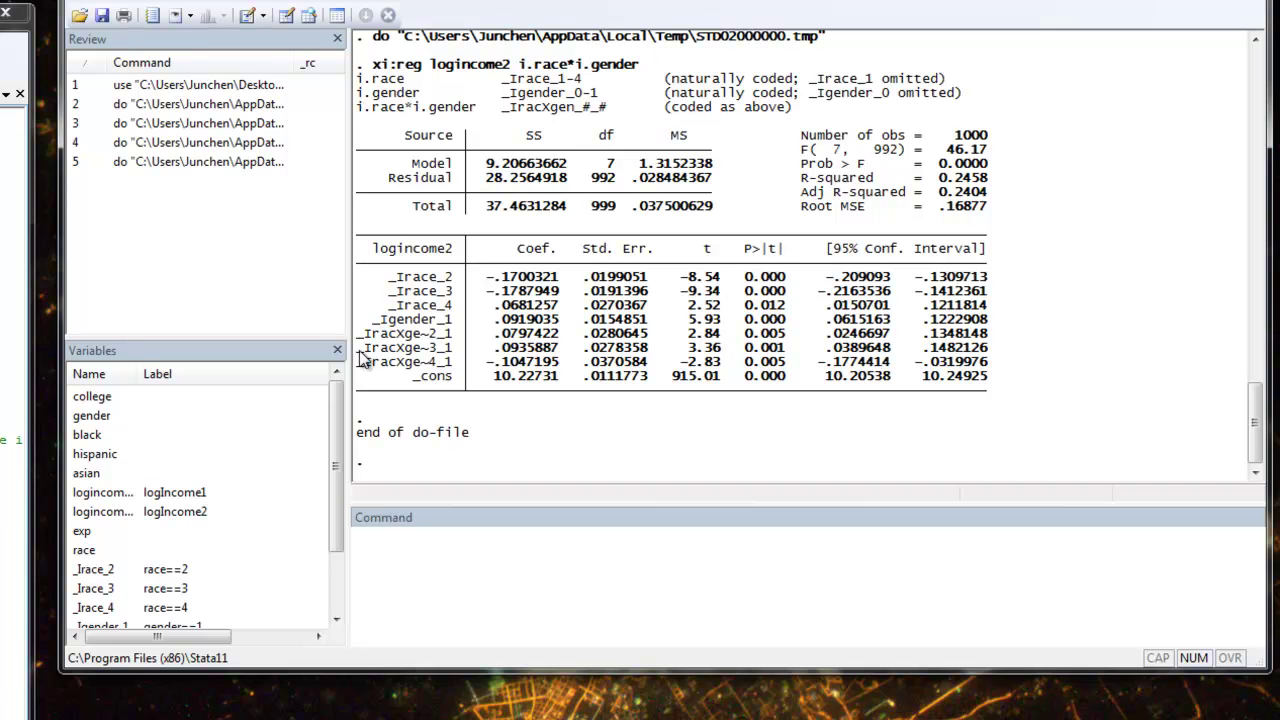
{"action": "left_click_drag", "start_coordinate": [368, 360], "coordinate": [447, 362]}
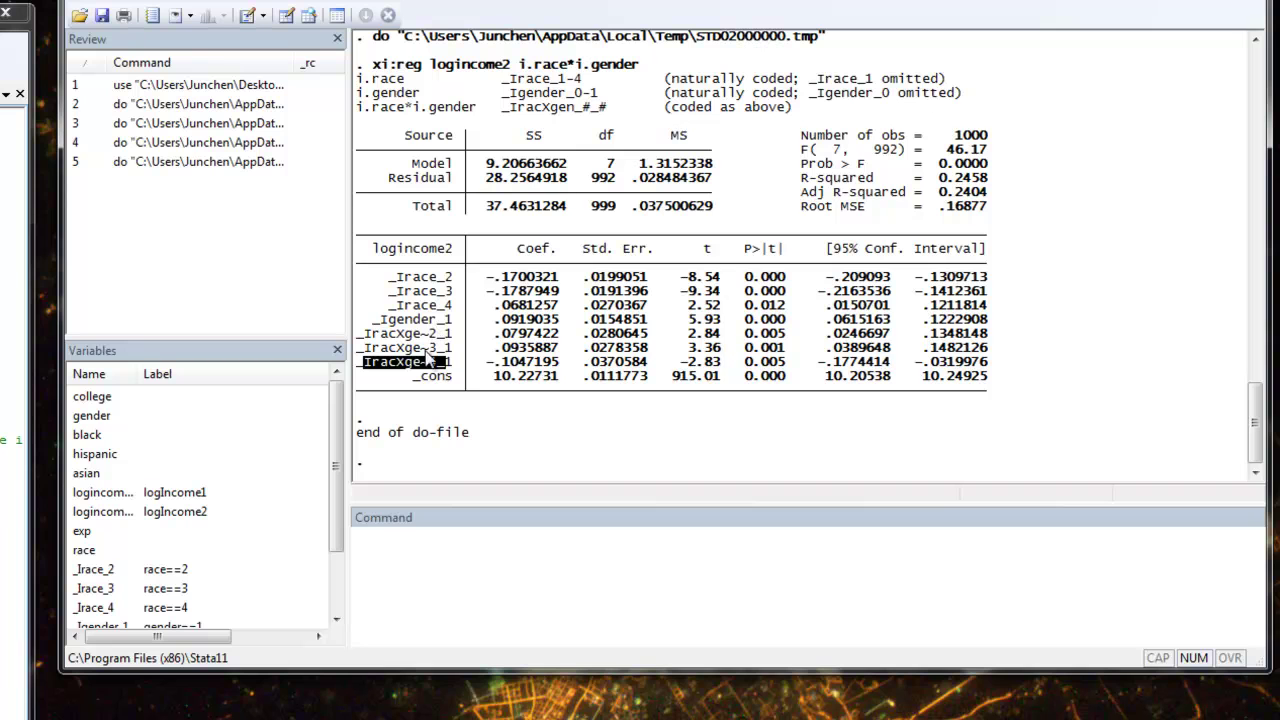
{"action": "left_click", "coordinate": [430, 362]}
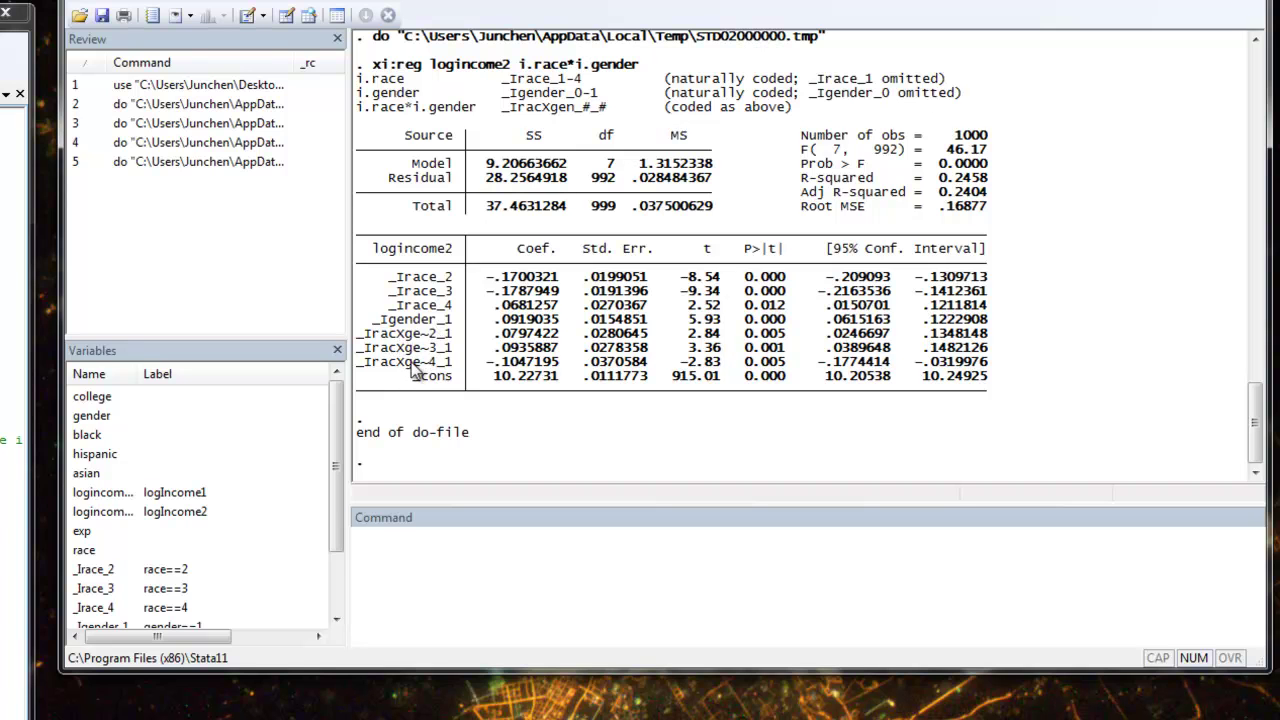
{"action": "left_click", "coordinate": [502, 537]}
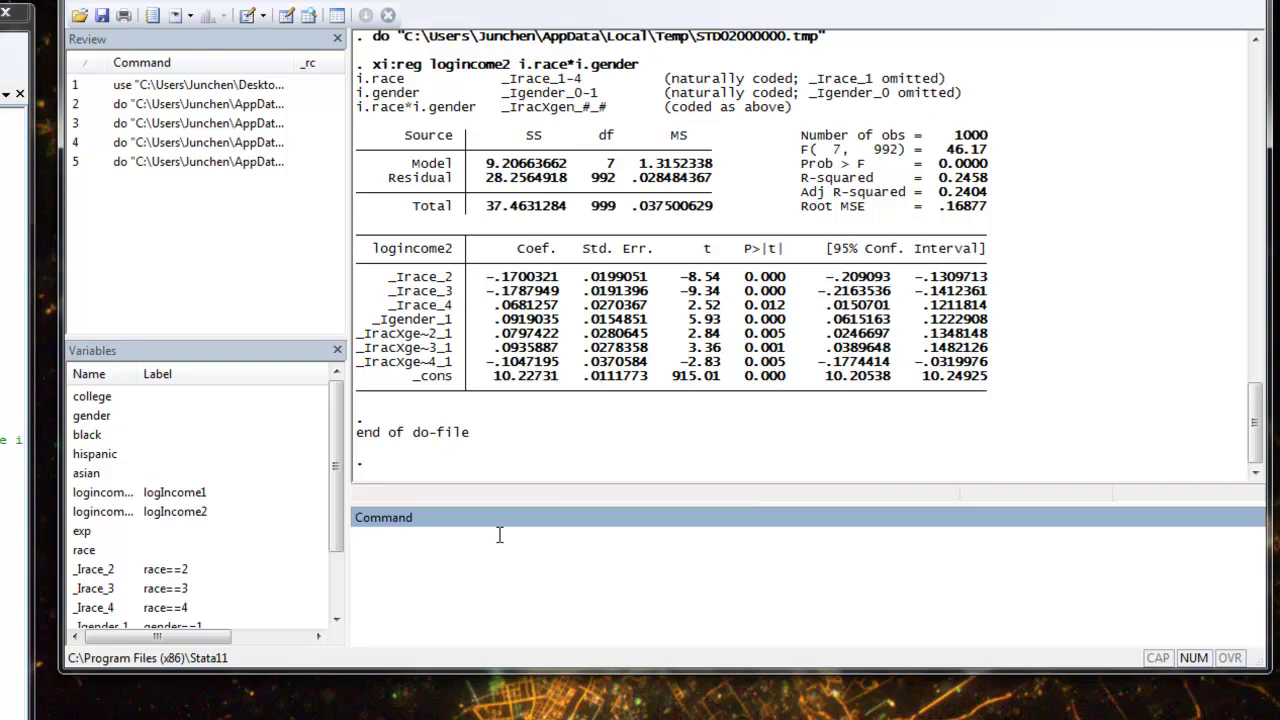
Step: Enter char race[omit] 2 to make race category 2 the omitted base group
{"action": "type", "text": "char "}
{"action": "type", "text": "ge"}
{"action": "key", "text": "BackSpace"}
{"action": "key", "text": "BackSpace"}
{"action": "type", "text": "race[omit]"}
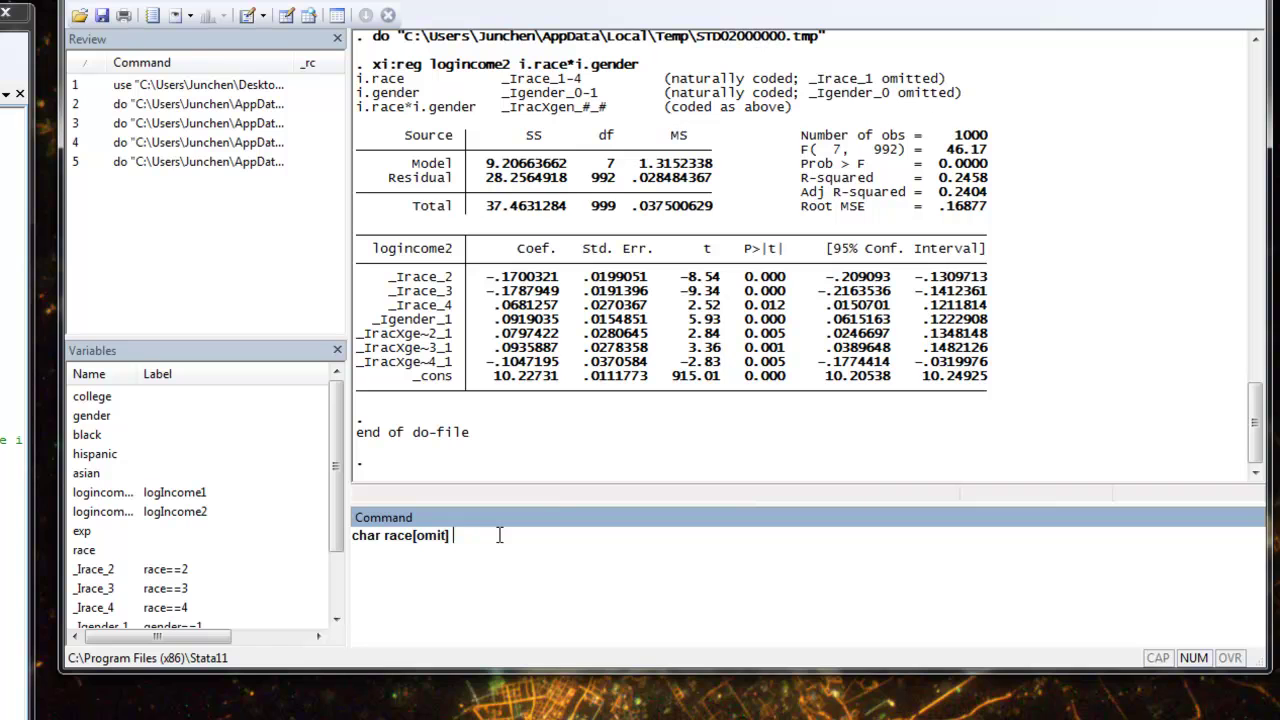
{"action": "type", "text": " 2"}
{"action": "key", "text": "Return"}
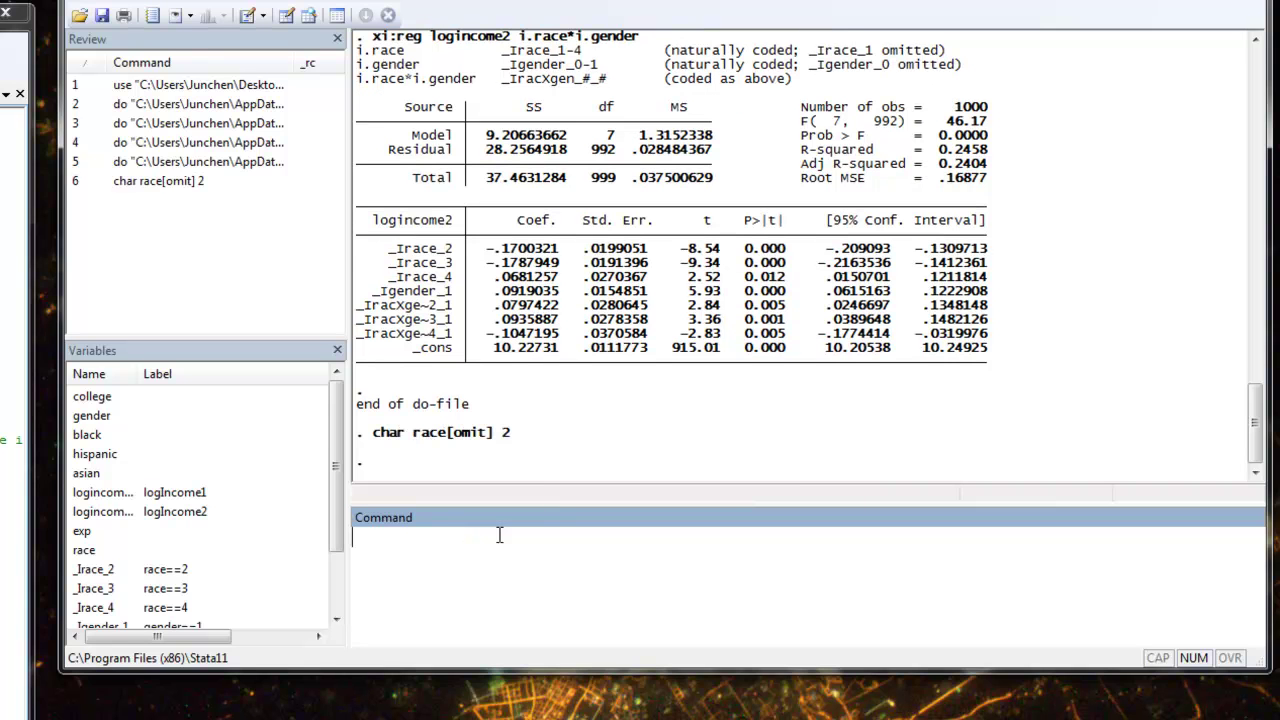
{"action": "type", "text": "xi:reg"}
{"action": "key", "text": "BackSpace"}
{"action": "key", "text": "BackSpace"}
{"action": "key", "text": "BackSpace"}
{"action": "key", "text": "BackSpace"}
{"action": "key", "text": "BackSpace"}
{"action": "key", "text": "BackSpace"}
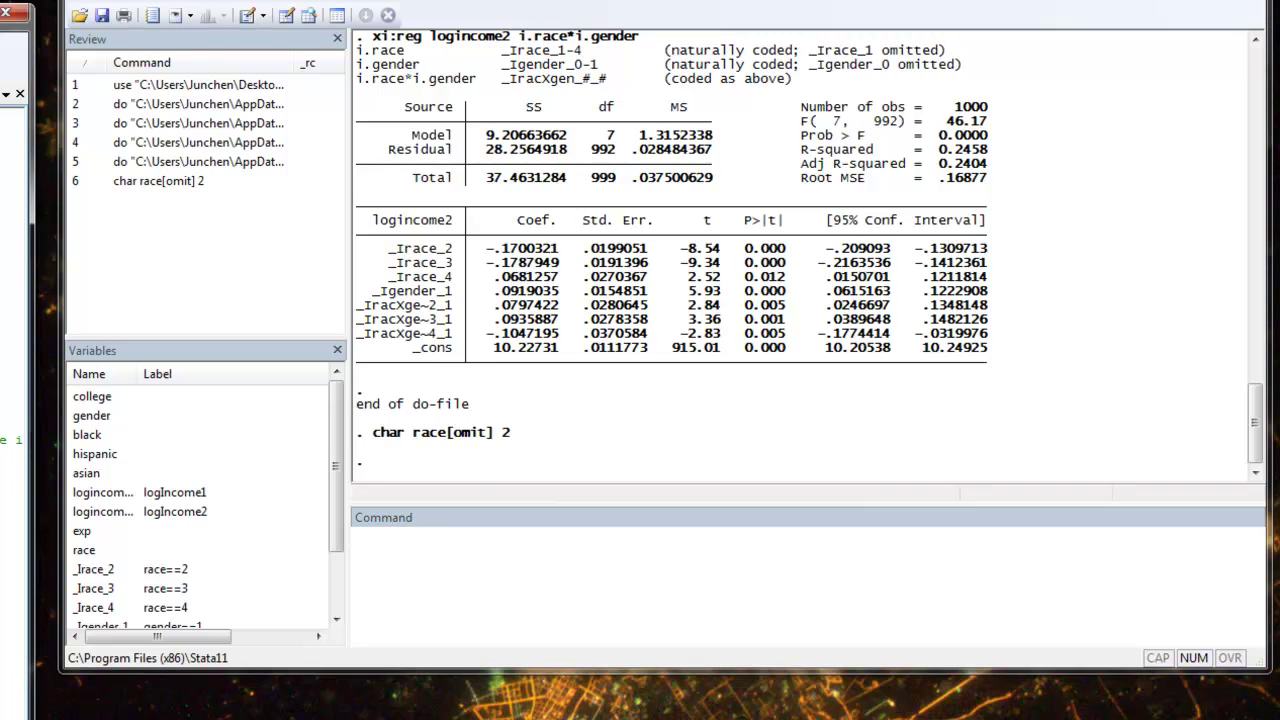
Step: Rerun xi:reg logincome2 i.race, point out _Irace_2 now omitted, and compare with earlier output
{"action": "key", "text": "ctrl+d"}
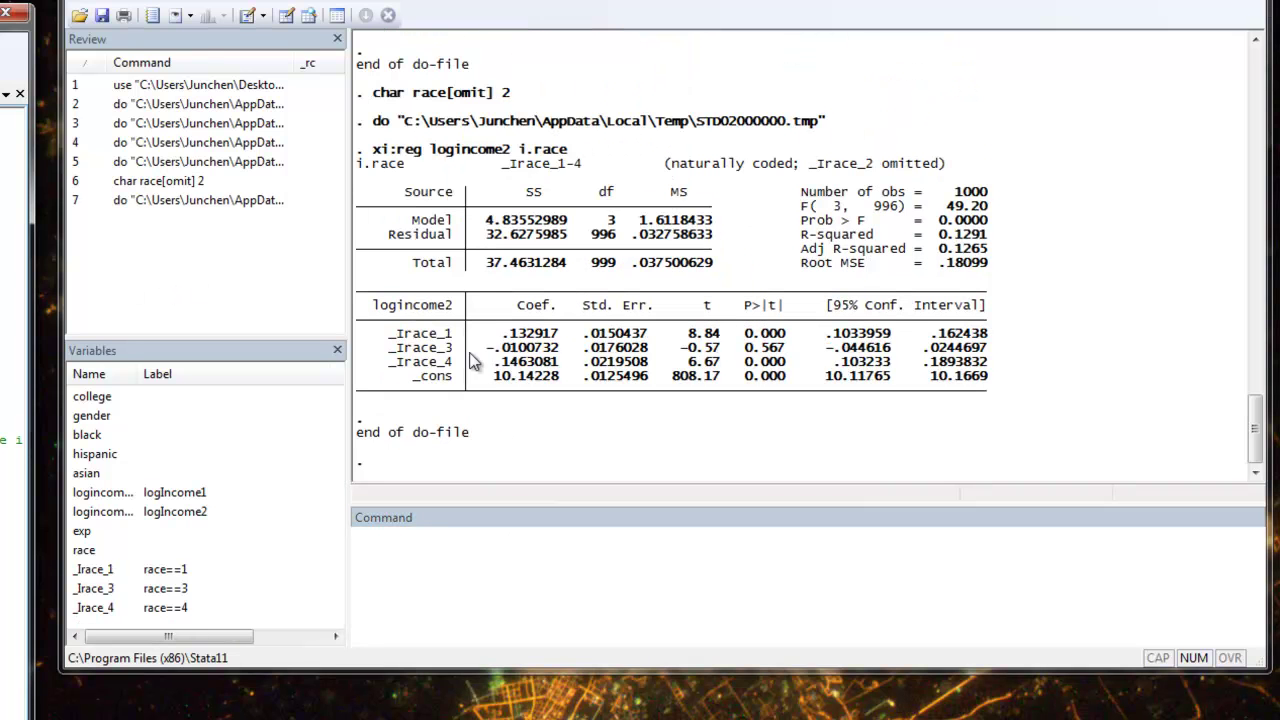
{"action": "left_click_drag", "start_coordinate": [808, 164], "coordinate": [873, 166]}
{"action": "left_click", "coordinate": [871, 166]}
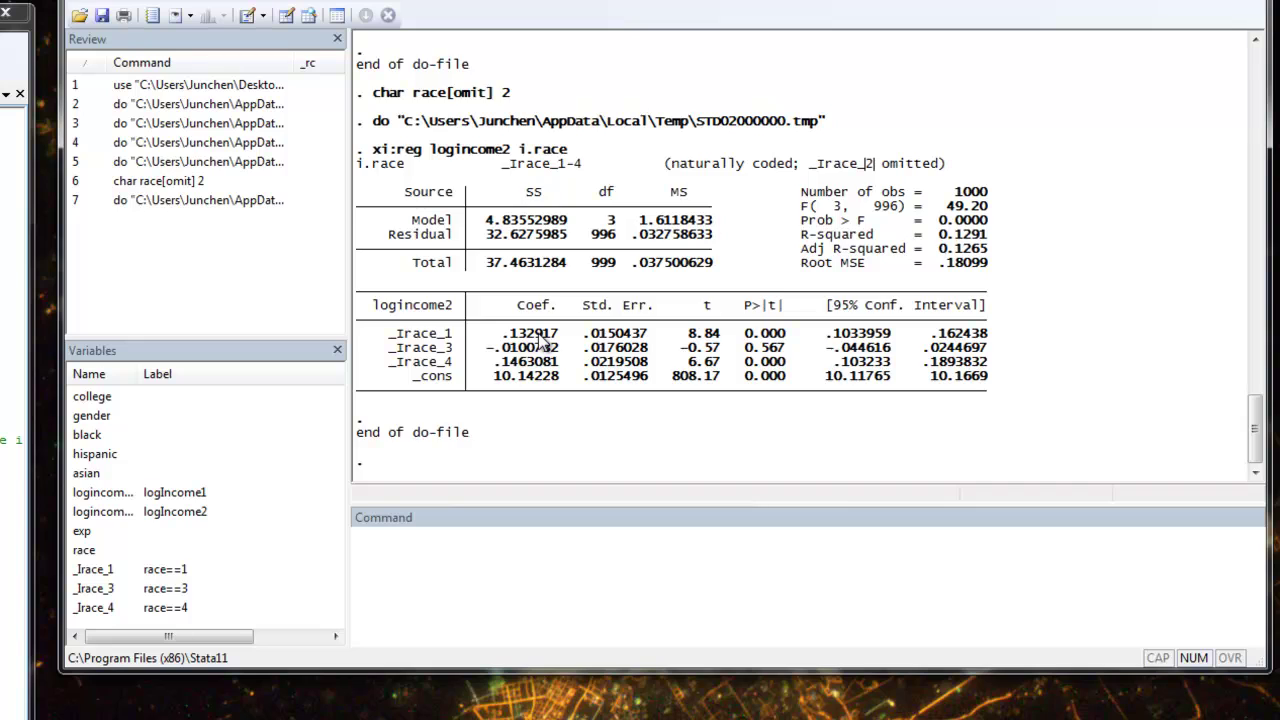
{"action": "scroll", "coordinate": [540, 341], "scroll_direction": "up", "scroll_amount": 15}
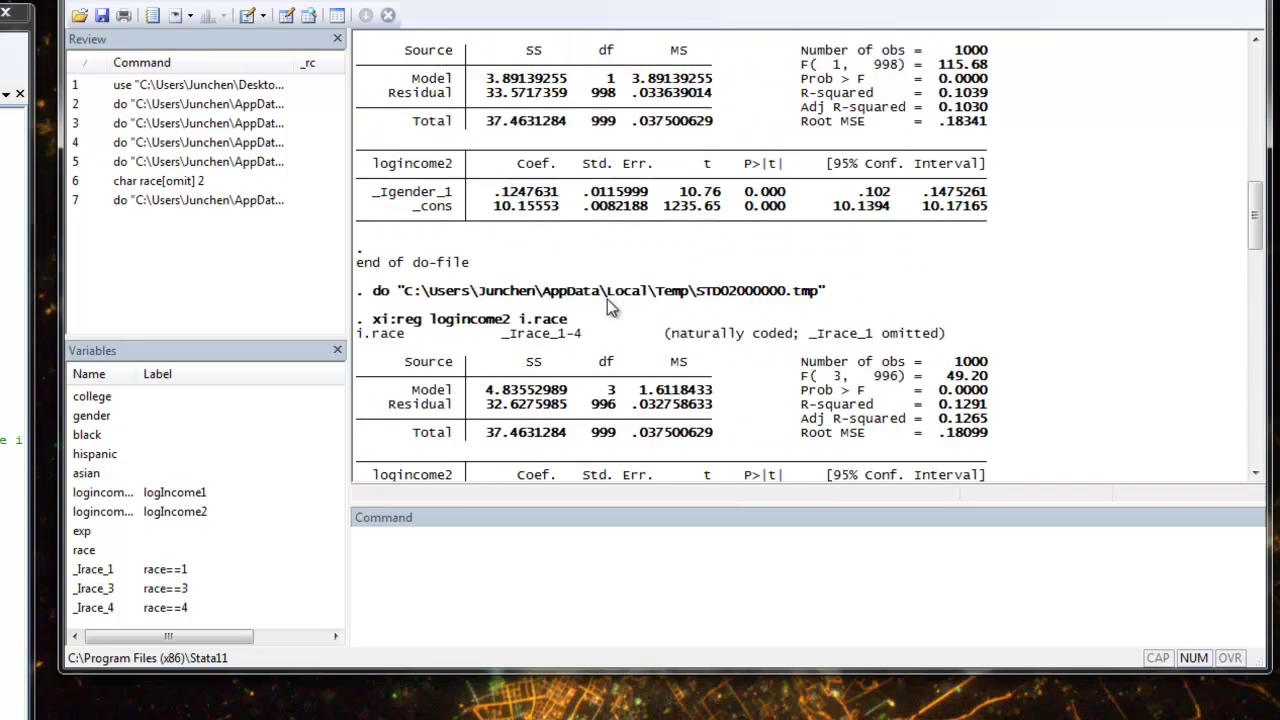
{"action": "scroll", "coordinate": [607, 300], "scroll_direction": "up", "scroll_amount": 7}
{"action": "scroll", "coordinate": [605, 300], "scroll_direction": "down", "scroll_amount": 16}
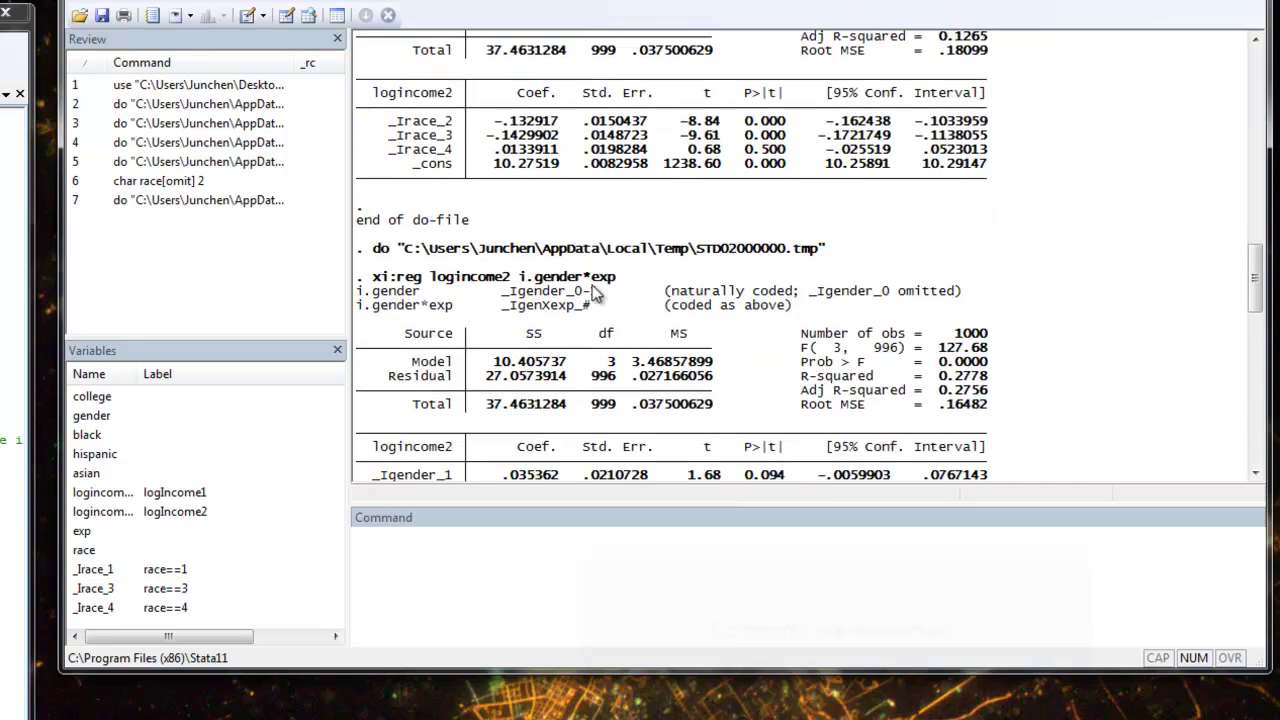